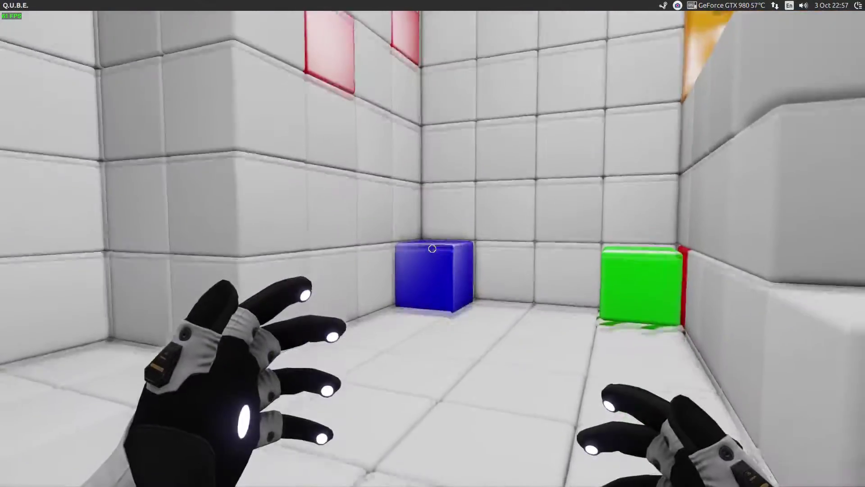
Step: Raise the blue floor block into a cube, retract it, and raise it again
{"action": "left_click", "coordinate": [432, 248]}
{"action": "right_click", "coordinate": [432, 248]}
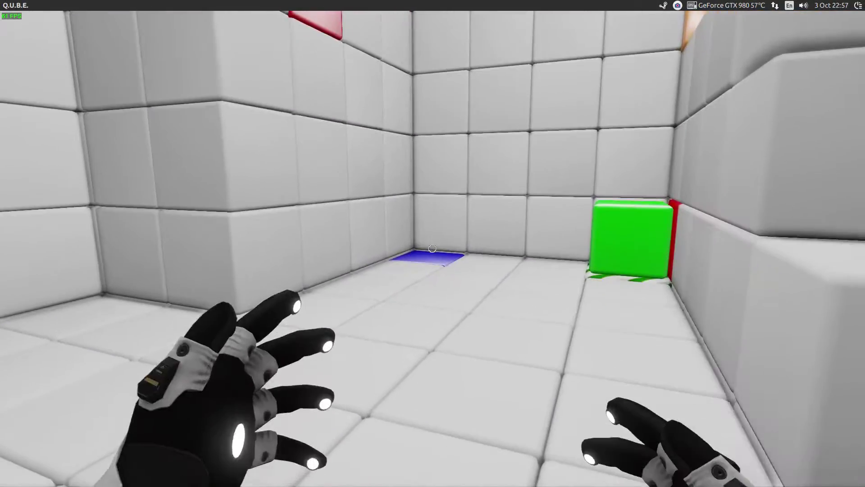
{"action": "left_click", "coordinate": [432, 248]}
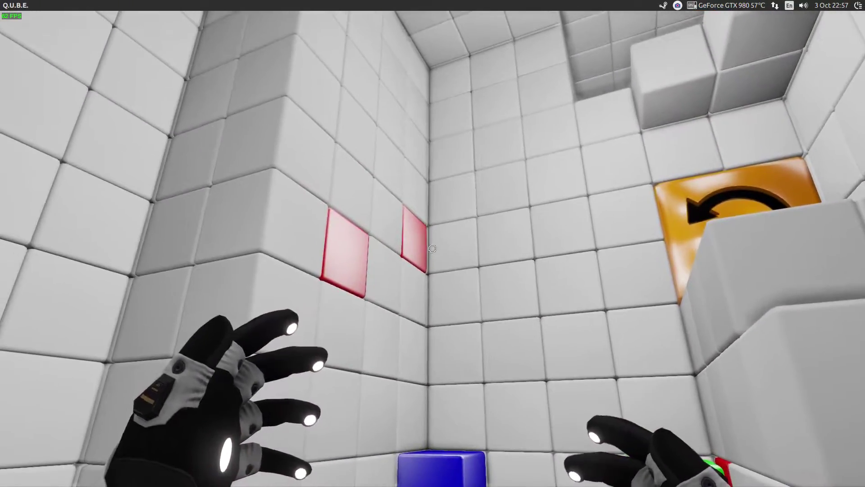
Step: Pull the red wall panel out into a block, then walk toward the blue block
{"action": "left_click", "coordinate": [432, 248]}
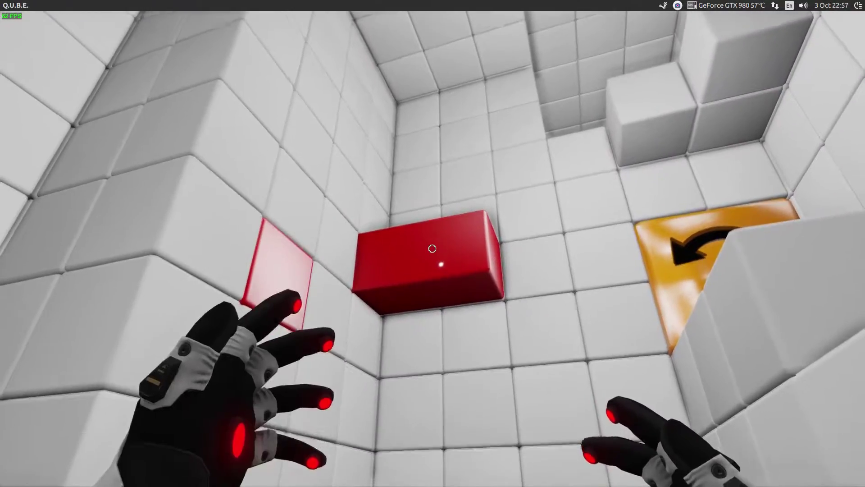
{"action": "left_click", "coordinate": [432, 248]}
{"action": "right_click", "coordinate": [432, 248]}
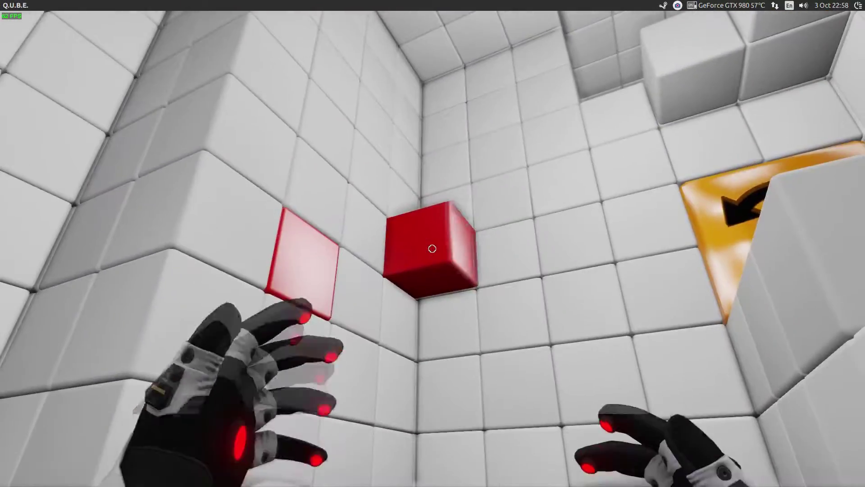
Step: Extend, retract and re-extend the red wall blocks into steps leading up to the corridor
{"action": "left_click", "coordinate": [432, 249]}
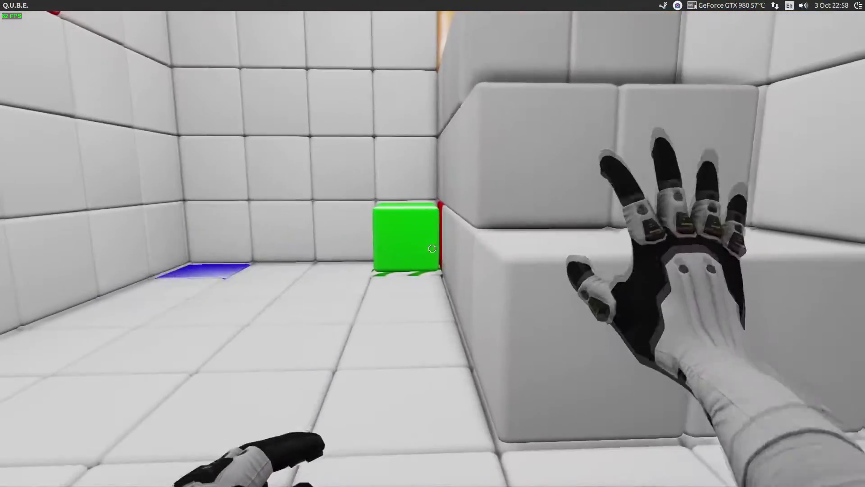
{"action": "left_click", "coordinate": [432, 248]}
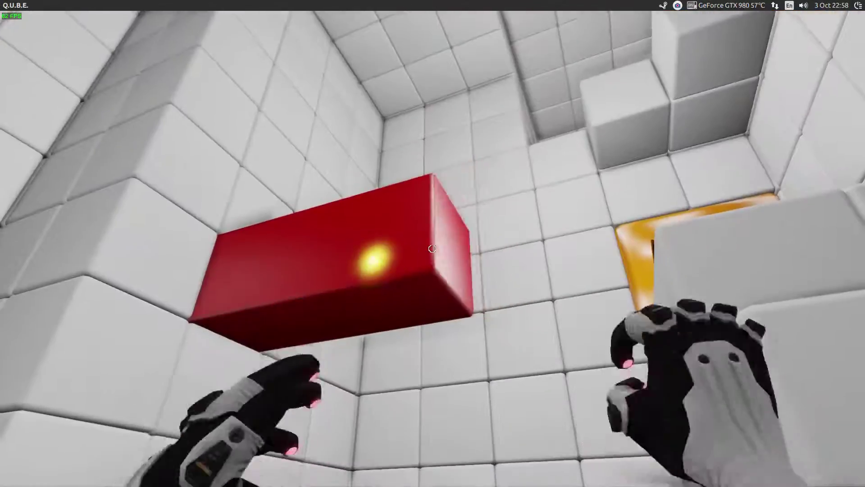
{"action": "right_click", "coordinate": [432, 248]}
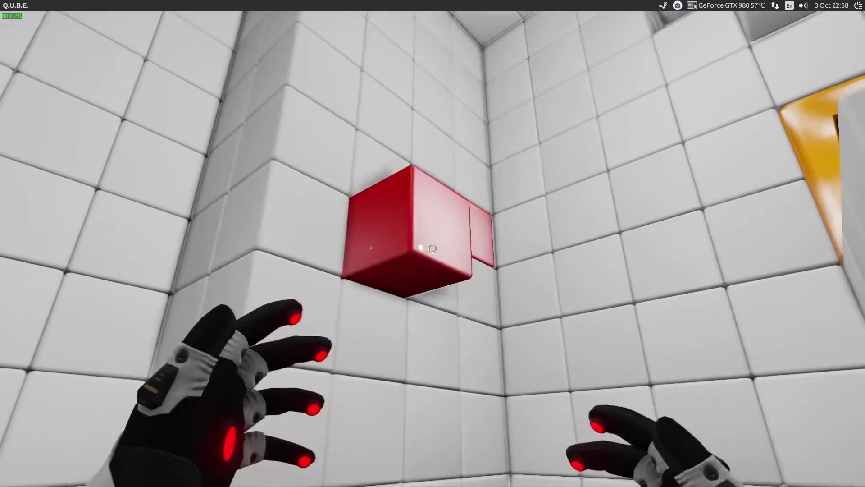
{"action": "right_click", "coordinate": [432, 248]}
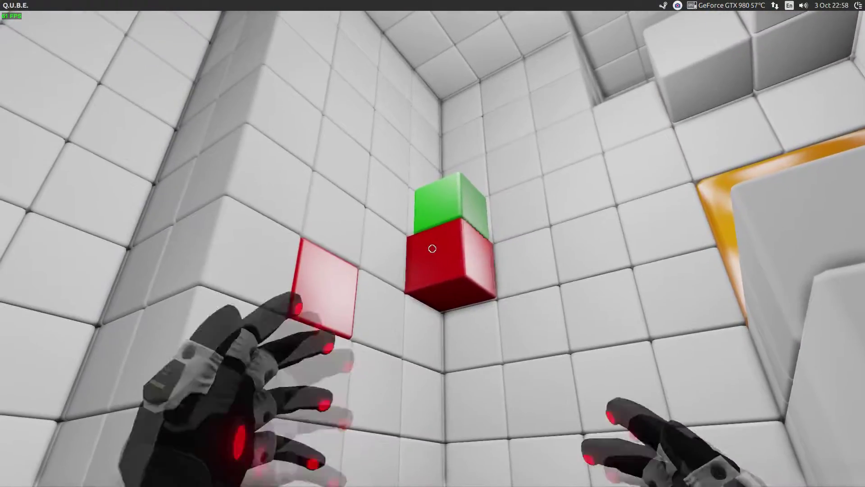
{"action": "left_click", "coordinate": [432, 248]}
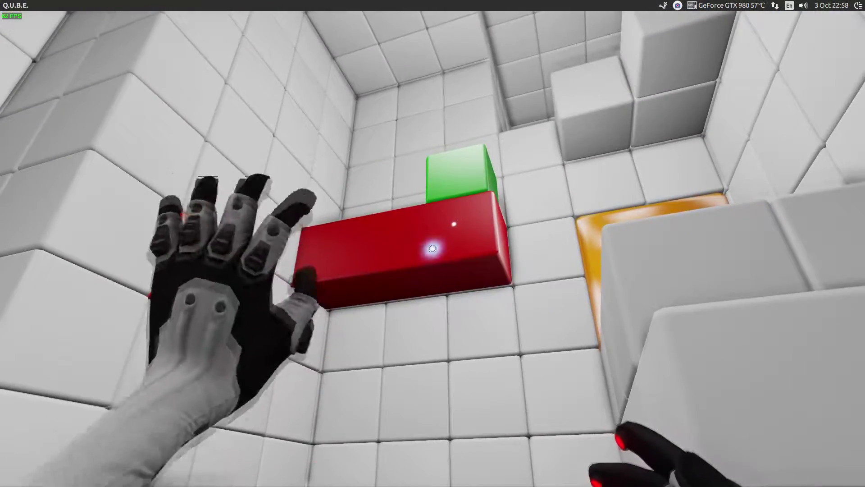
{"action": "left_click", "coordinate": [432, 248]}
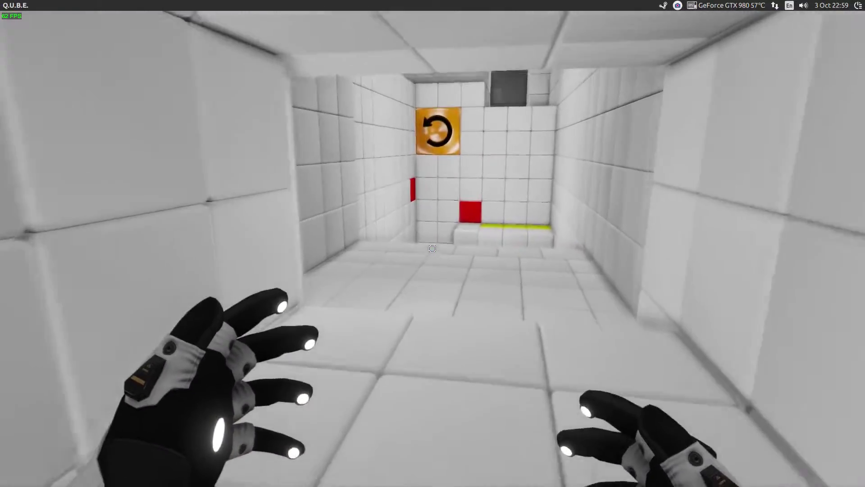
Step: Drop into the lower room, retract blue, and launch the green cube onto the red wall block
{"action": "key", "text": "w"}
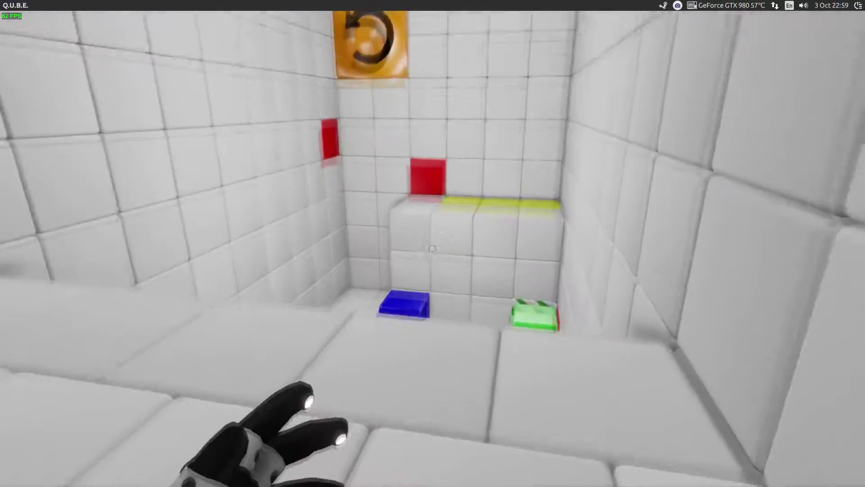
{"action": "key", "text": "w"}
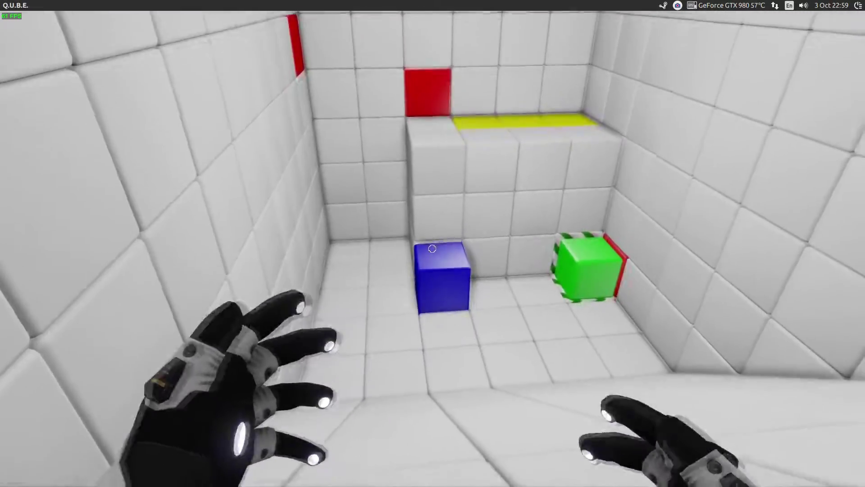
{"action": "right_click", "coordinate": [432, 248]}
{"action": "left_click", "coordinate": [432, 249]}
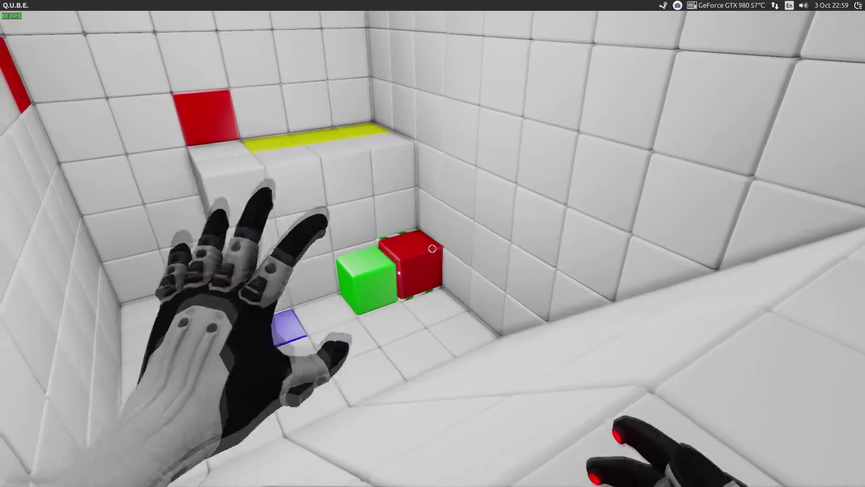
{"action": "key", "text": "s"}
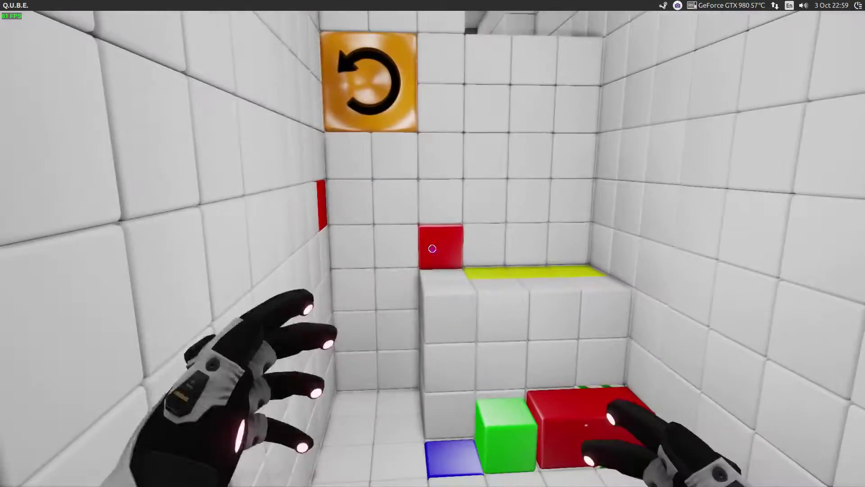
{"action": "left_click", "coordinate": [431, 249]}
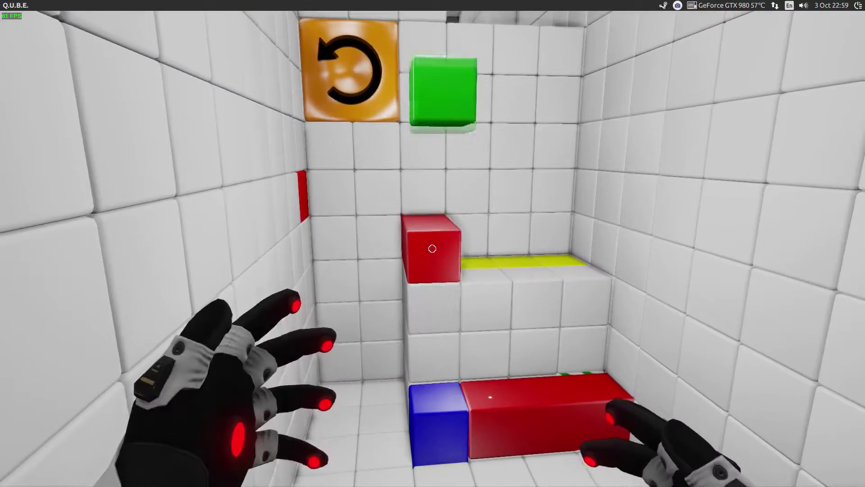
{"action": "left_click", "coordinate": [432, 249]}
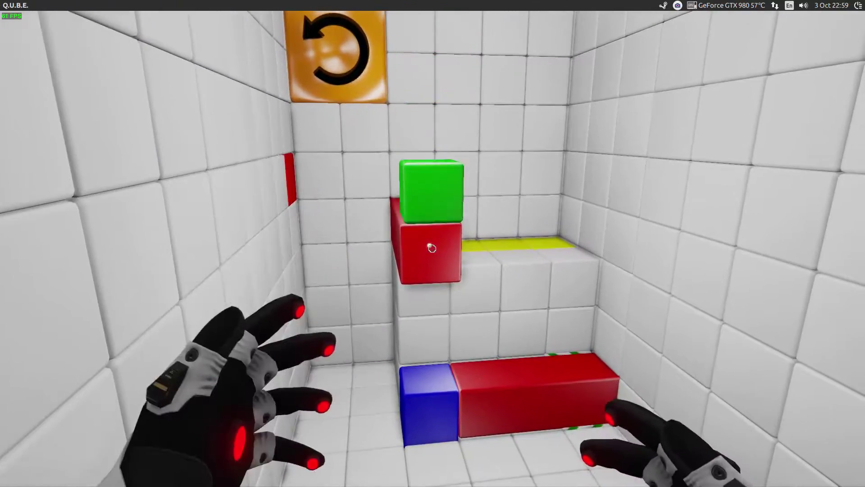
Step: Retract the red wall blocks and raise the yellow floor blocks into a staircase
{"action": "right_click", "coordinate": [432, 249]}
{"action": "right_click", "coordinate": [431, 249]}
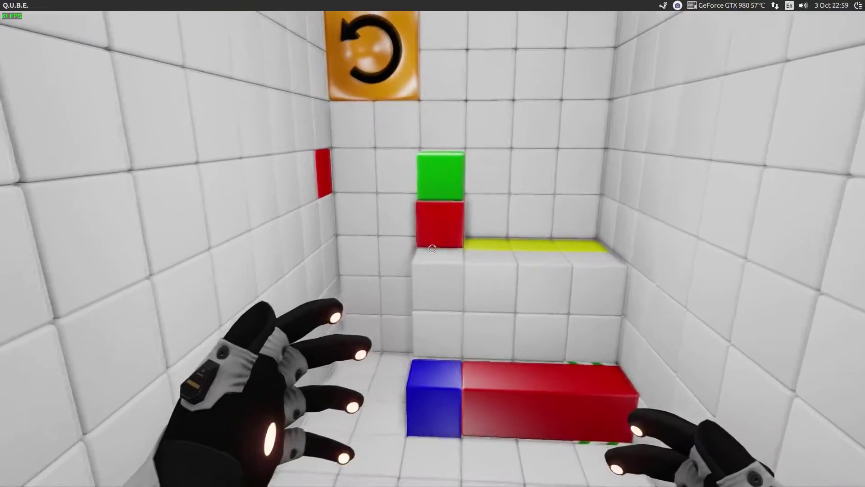
{"action": "right_click", "coordinate": [431, 248]}
{"action": "right_click", "coordinate": [432, 249]}
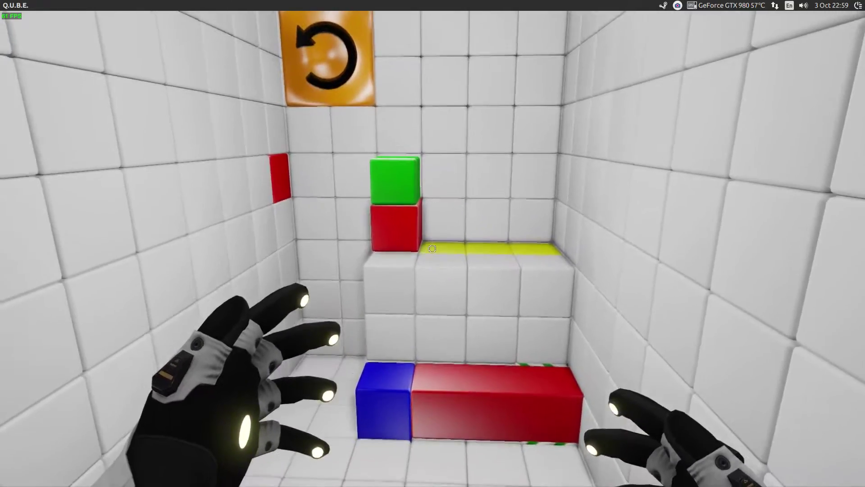
{"action": "left_click", "coordinate": [431, 249]}
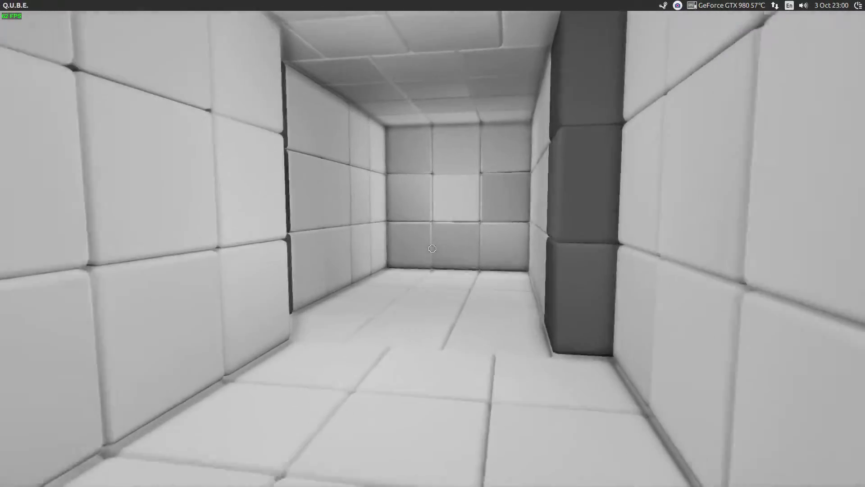
Step: Walk down the grey corridor, check the Advanced Graphics settings, and resume play
{"action": "key", "text": "w"}
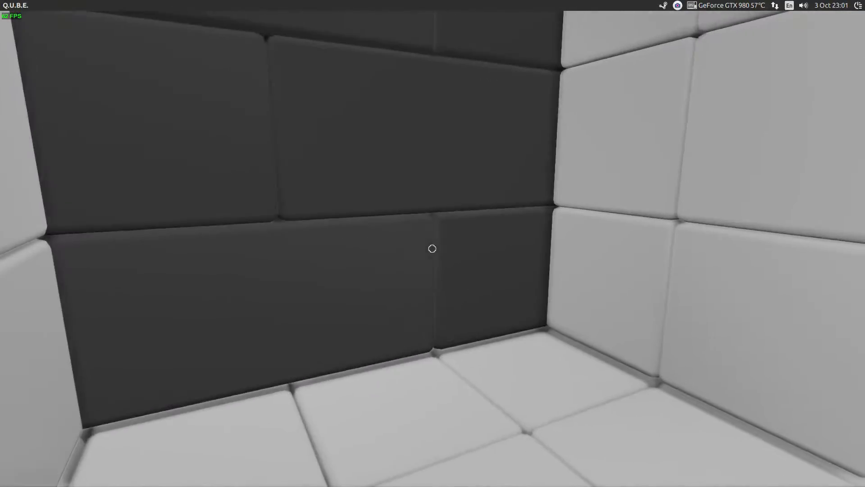
{"action": "key", "text": "Escape"}
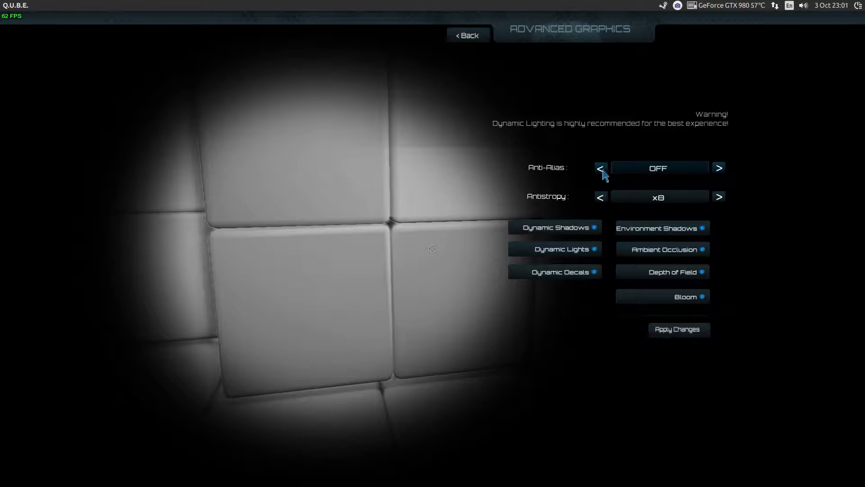
{"action": "left_click", "coordinate": [678, 329]}
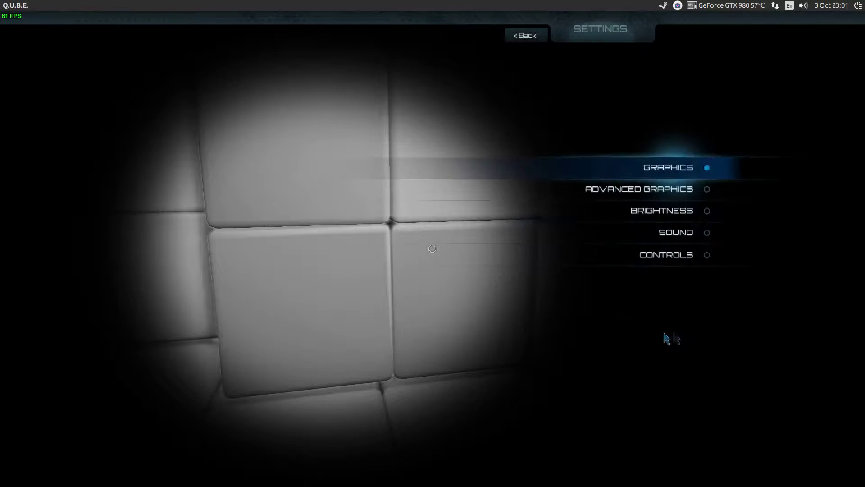
{"action": "key", "text": "Escape"}
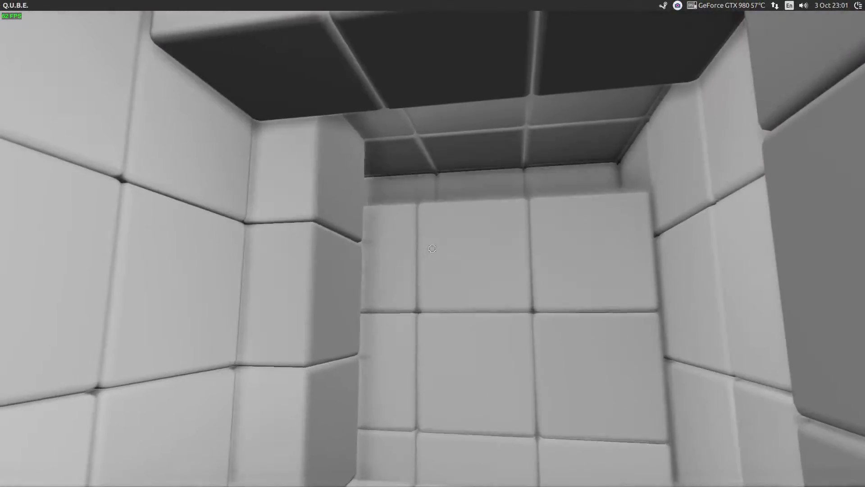
Step: Revisit Advanced Graphics for anti-aliasing x8 and antistropy off, then cross the white room
{"action": "key", "text": "Escape"}
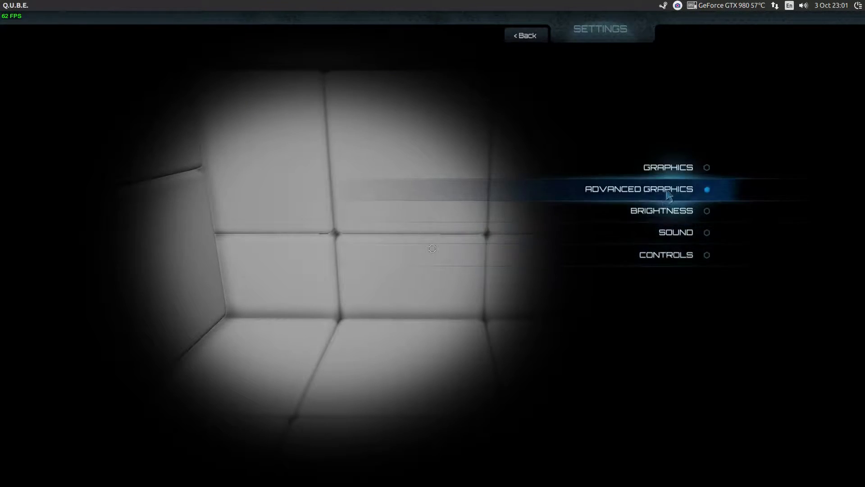
{"action": "left_click", "coordinate": [670, 192]}
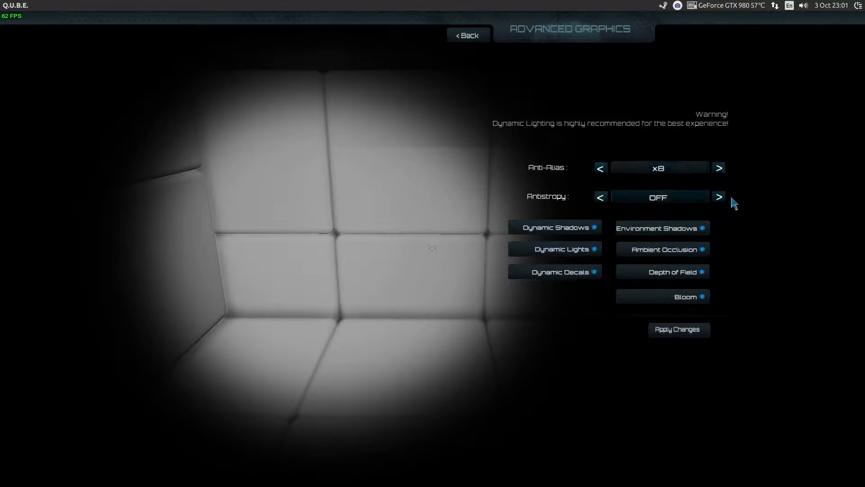
{"action": "left_click", "coordinate": [695, 330]}
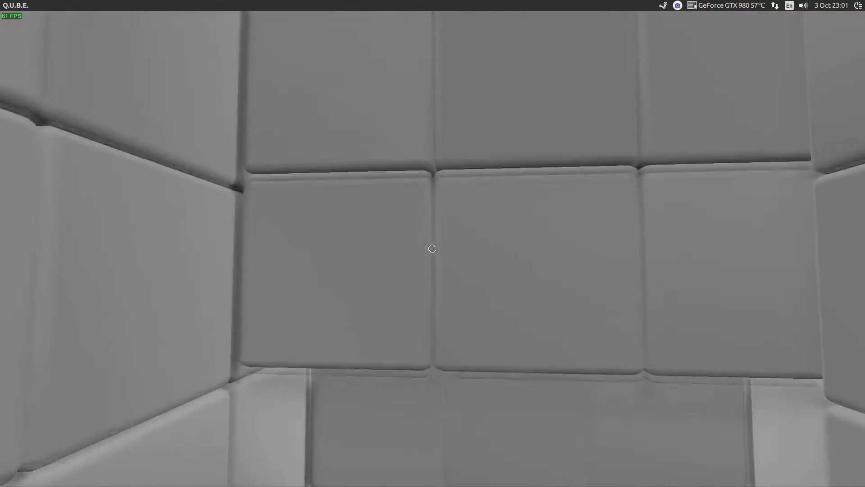
{"action": "key", "text": "w"}
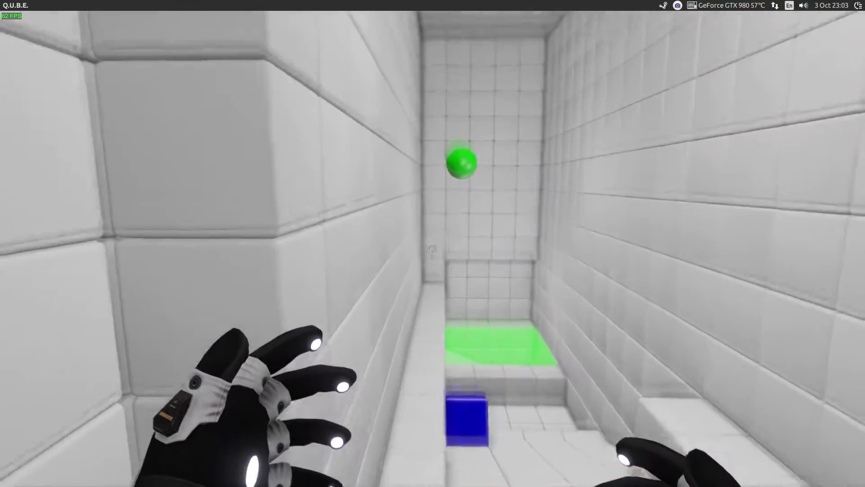
Step: Walk past the red and blue blocks, across the green pit, and down the corridor
{"action": "key", "text": "w"}
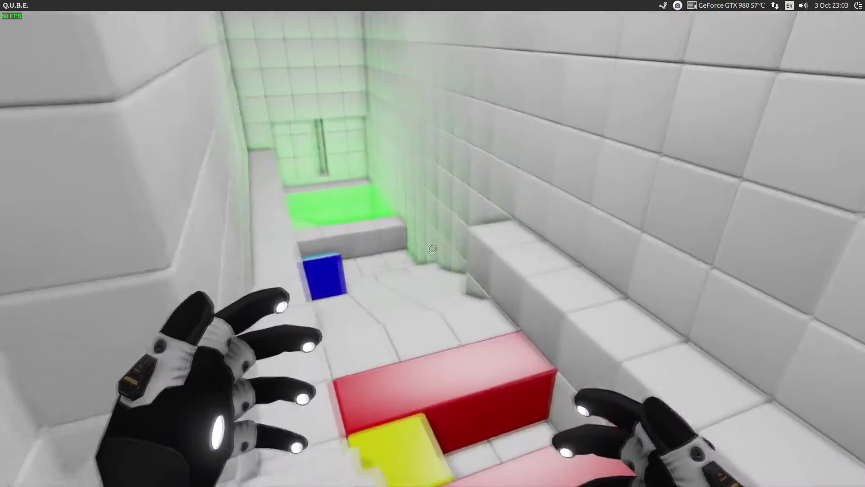
{"action": "key", "text": "w"}
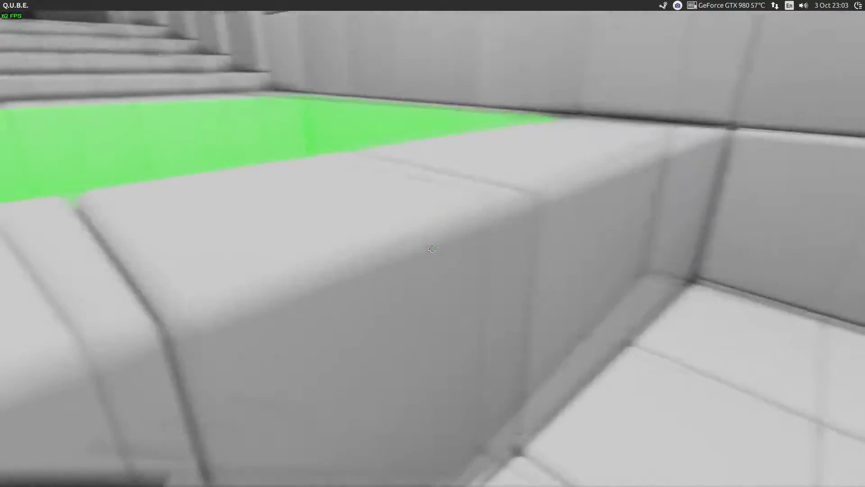
{"action": "key", "text": "w"}
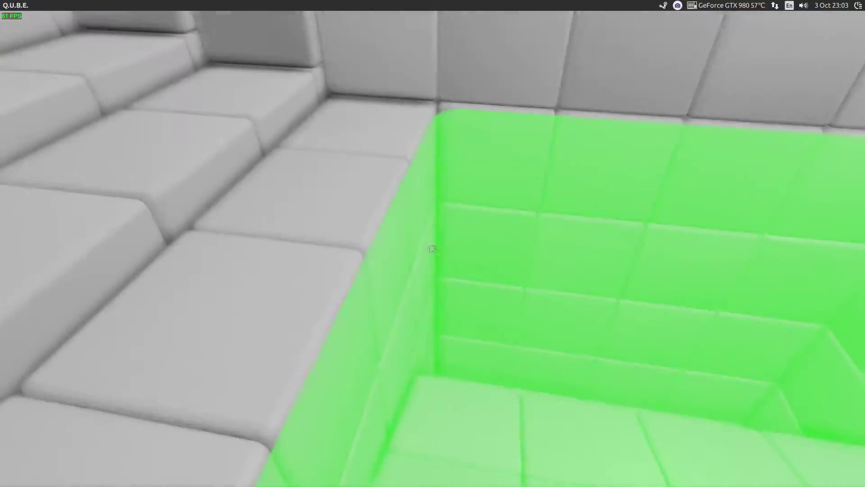
{"action": "key", "text": "w"}
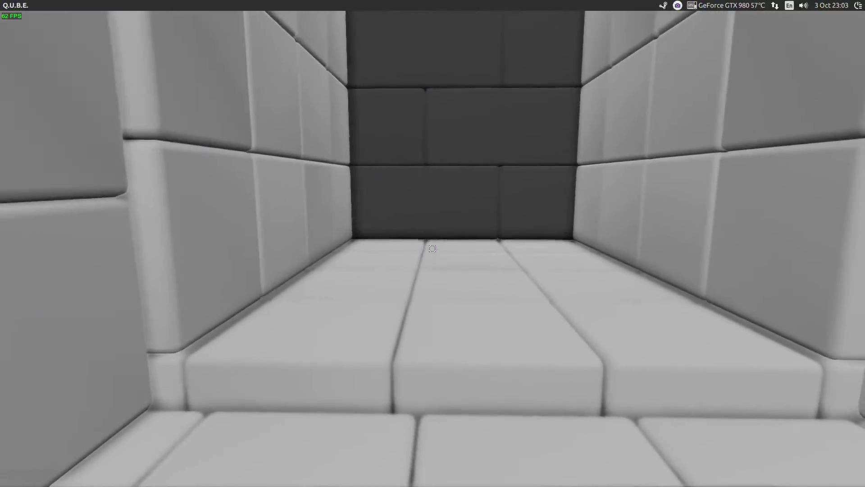
{"action": "key", "text": "w"}
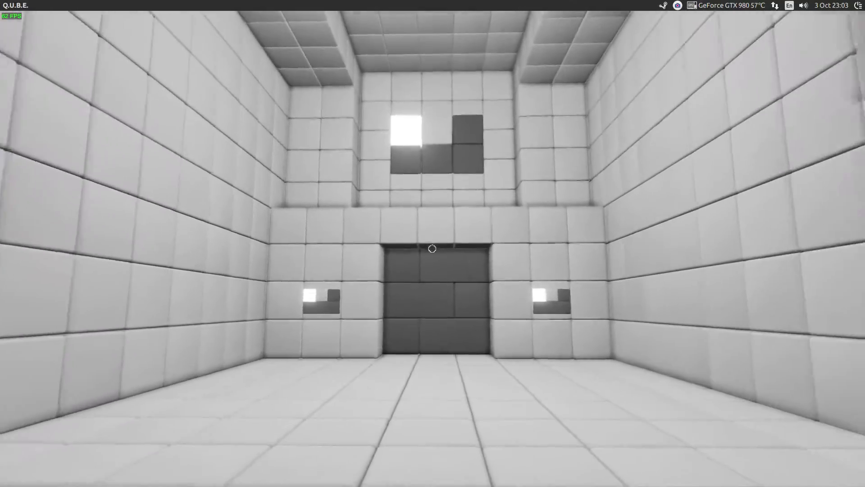
Step: Walk through the opened dark door and along the corridor to the purple arrow-panel room
{"action": "key", "text": "w"}
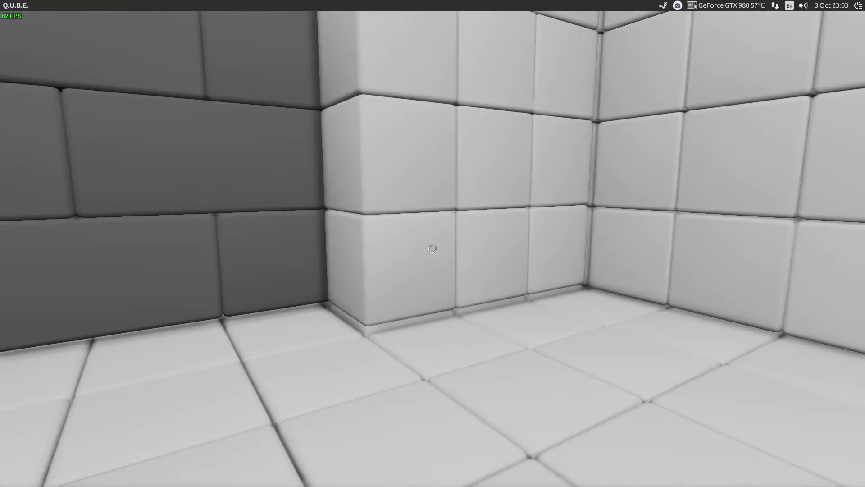
{"action": "key", "text": "w"}
{"action": "key", "text": "w"}
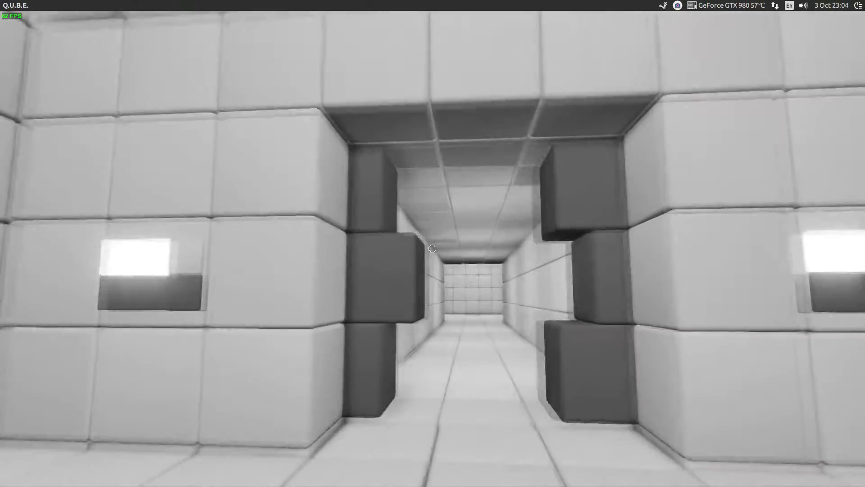
{"action": "key", "text": "w"}
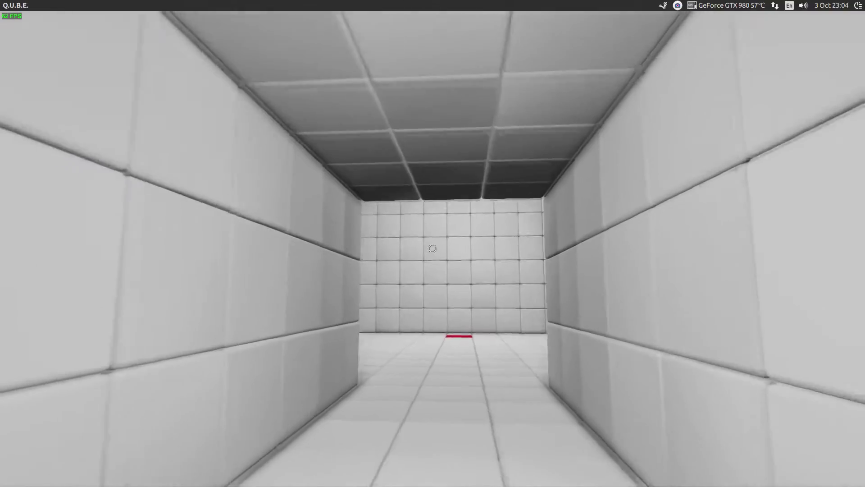
{"action": "key", "text": "w"}
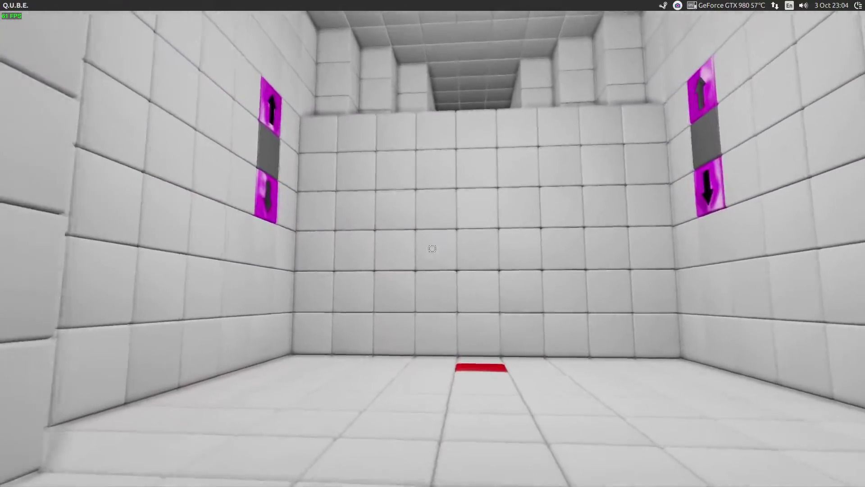
Step: Activate the red block and extrude the green block to solve the cube puzzle
{"action": "key", "text": "w"}
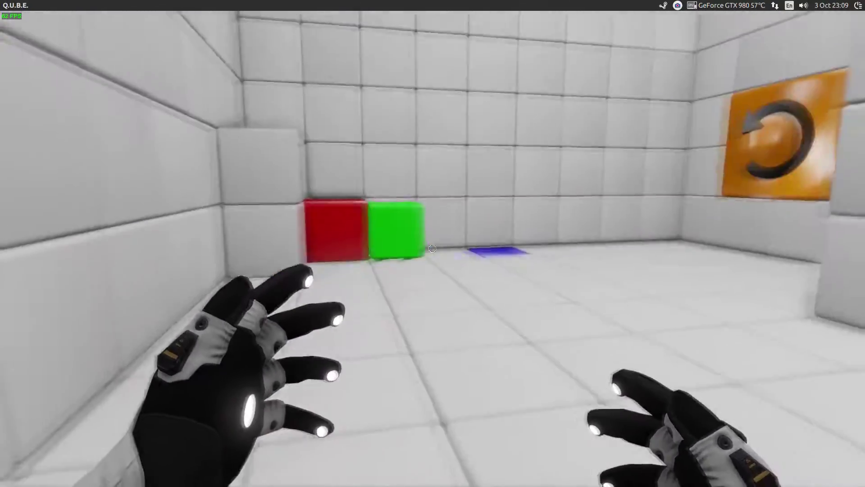
{"action": "left_click", "coordinate": [432, 248]}
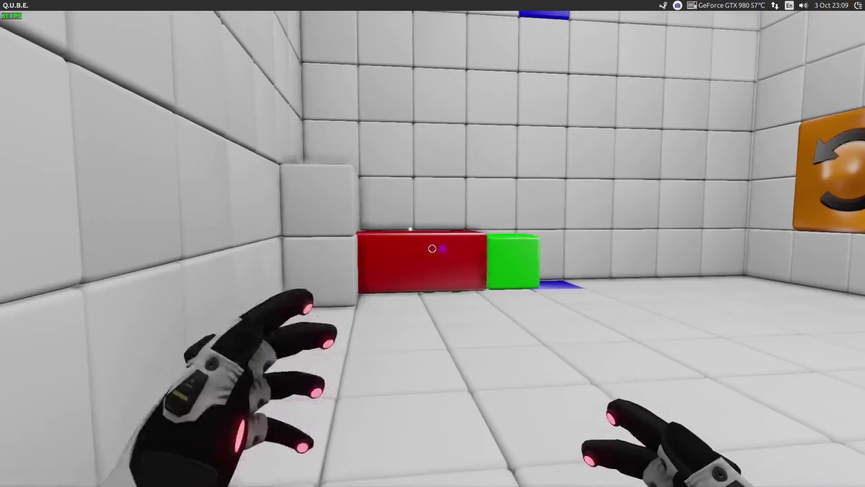
{"action": "left_click", "coordinate": [432, 248]}
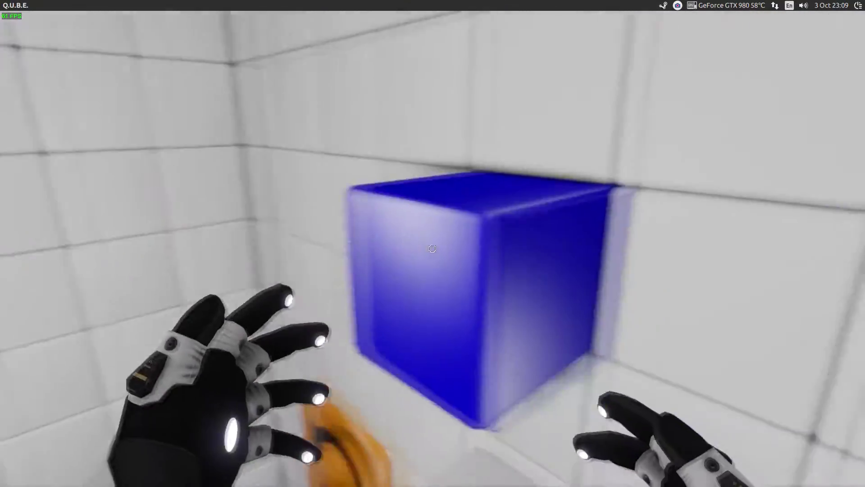
Step: Activate the magenta arrow blocks and shift them sideways
{"action": "left_click", "coordinate": [432, 249]}
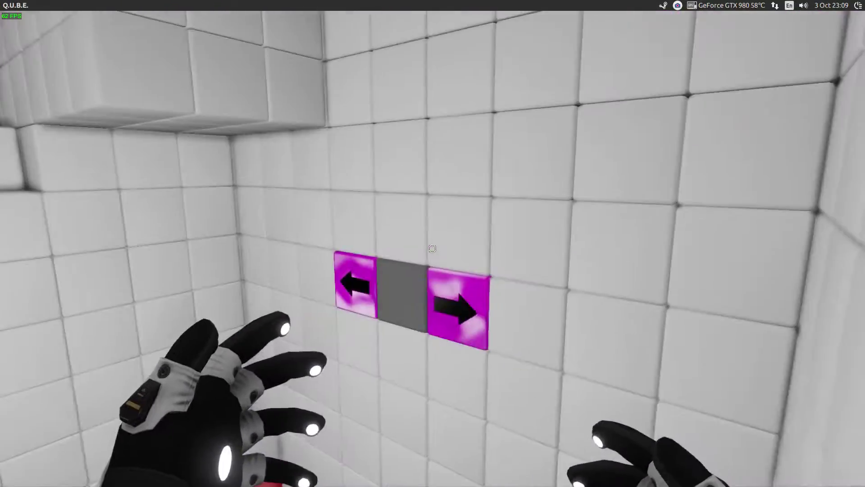
{"action": "left_click", "coordinate": [432, 249]}
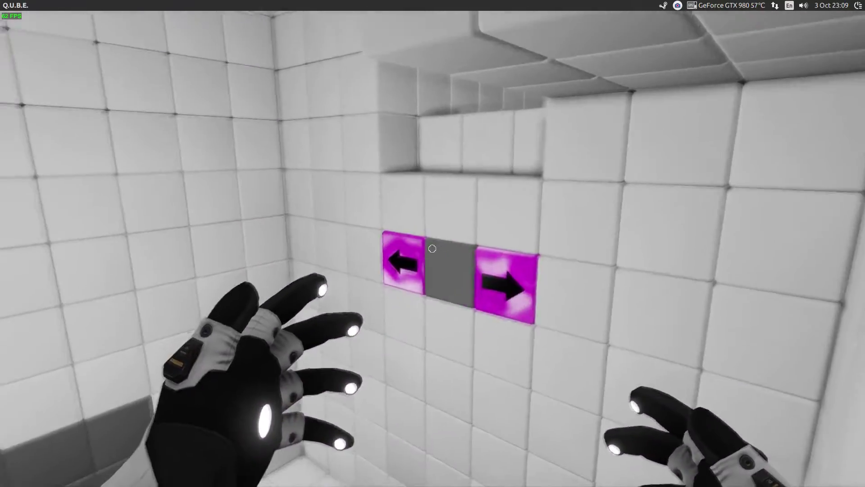
{"action": "left_click", "coordinate": [433, 249]}
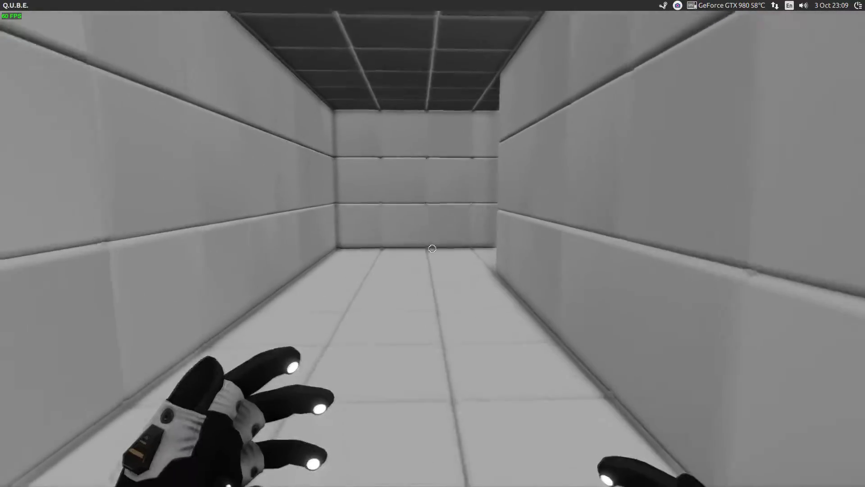
Step: Walk down the long corridor to the room with red and blue blocks
{"action": "key", "text": "w"}
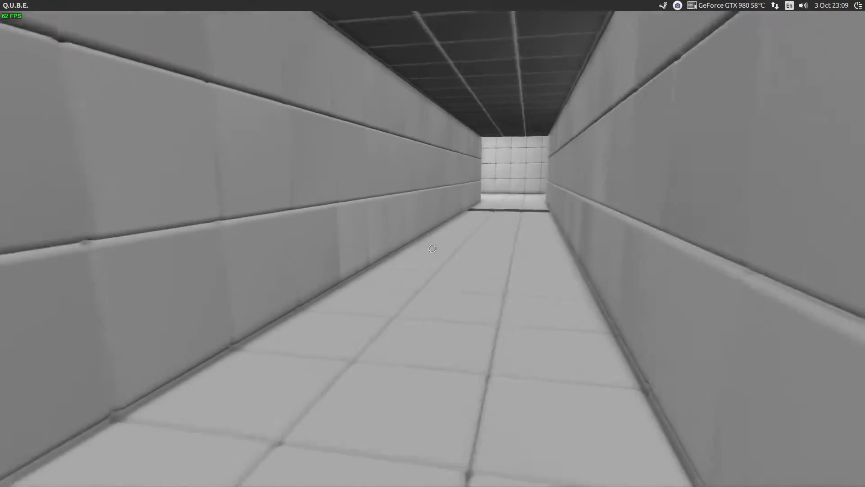
{"action": "key", "text": "w"}
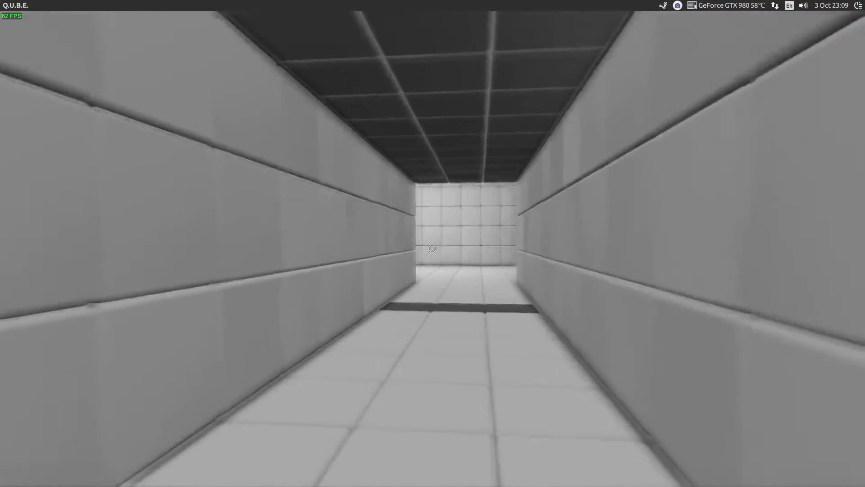
{"action": "key", "text": "w"}
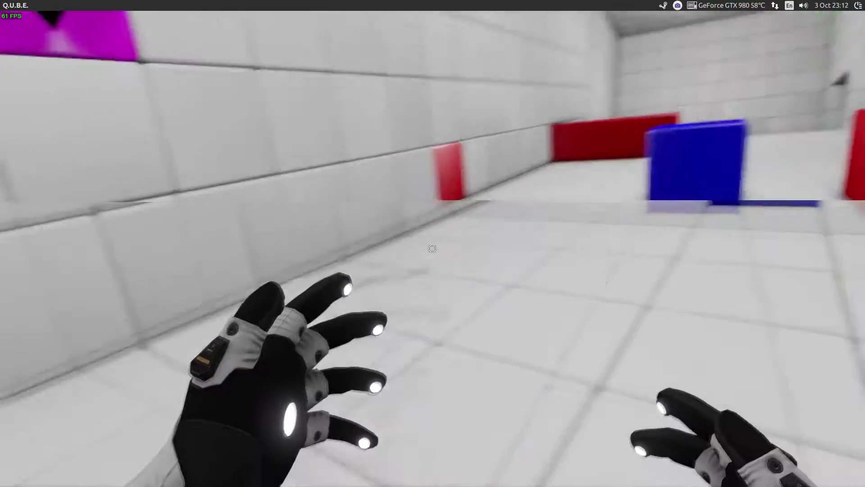
Step: Exit the game from the pause menu and confirm the quit prompt
{"action": "key", "text": "Escape"}
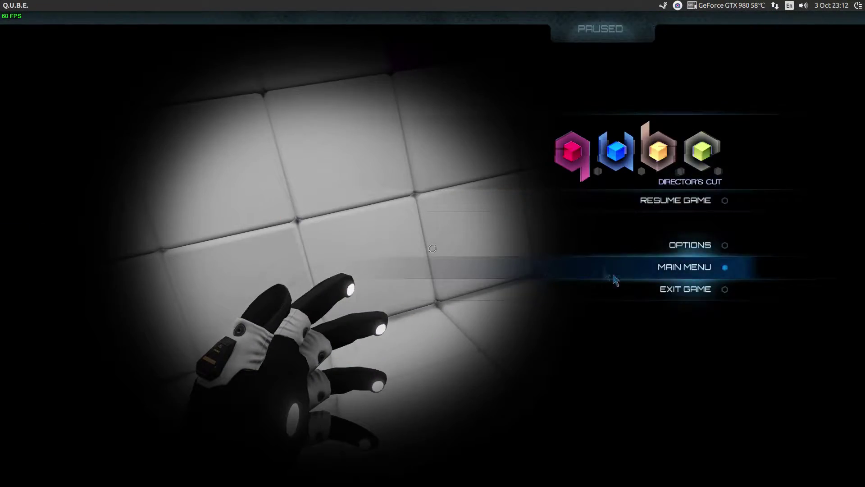
{"action": "left_click", "coordinate": [617, 287]}
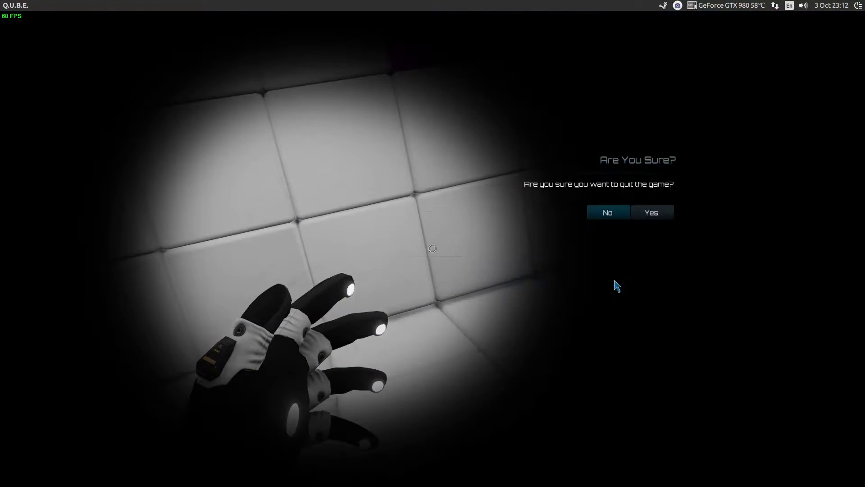
{"action": "key", "text": "Escape"}
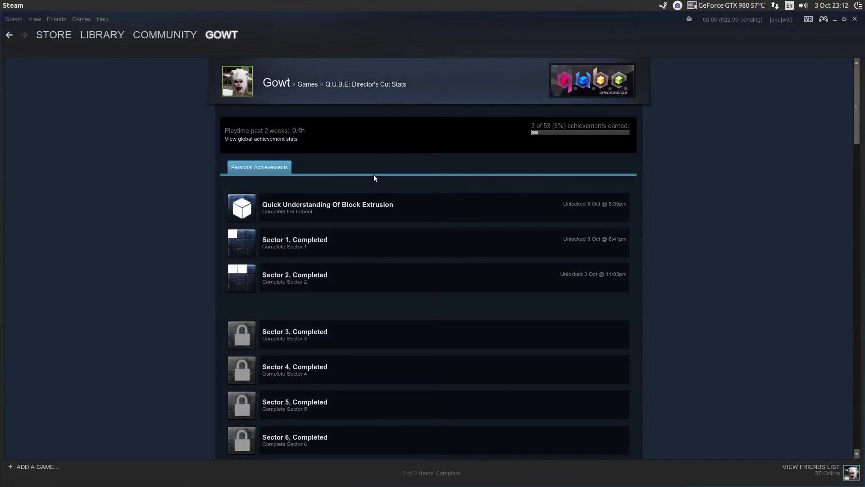
{"action": "scroll", "coordinate": [382, 164], "scroll_direction": "down", "scroll_amount": 5}
{"action": "scroll", "coordinate": [291, 233], "scroll_direction": "down", "scroll_amount": 3}
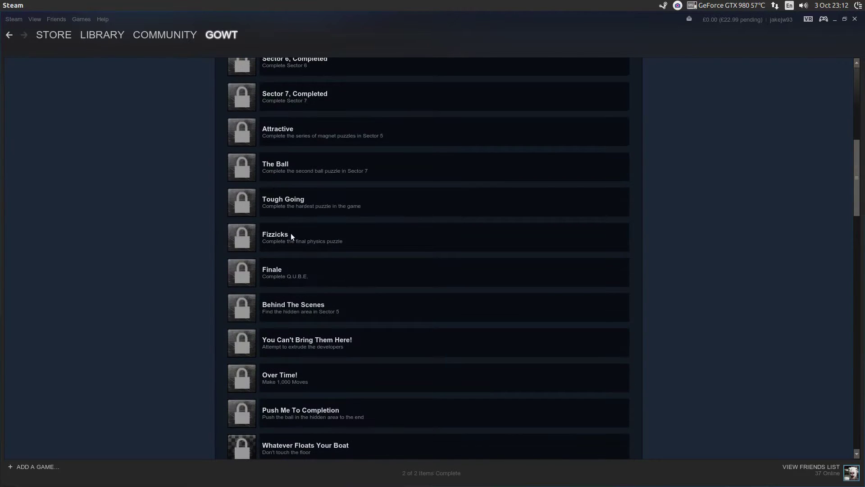
{"action": "scroll", "coordinate": [360, 291], "scroll_direction": "down", "scroll_amount": 1}
{"action": "scroll", "coordinate": [302, 205], "scroll_direction": "down", "scroll_amount": 1}
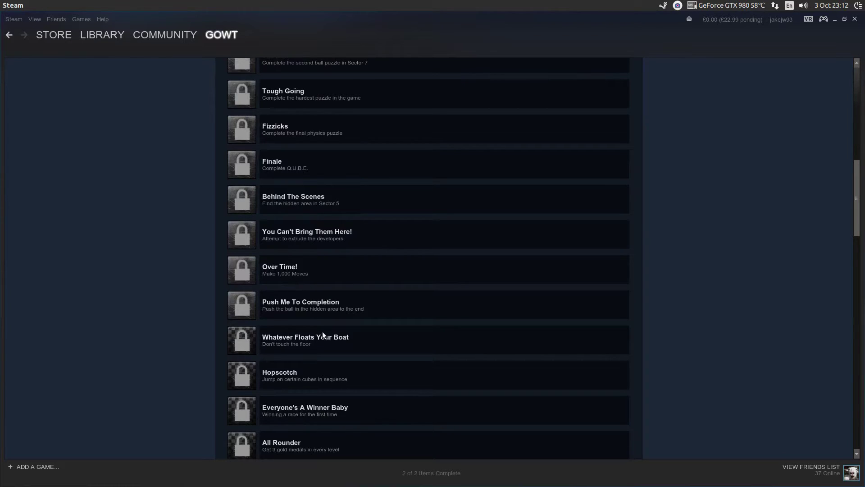
{"action": "scroll", "coordinate": [302, 298], "scroll_direction": "down", "scroll_amount": 4}
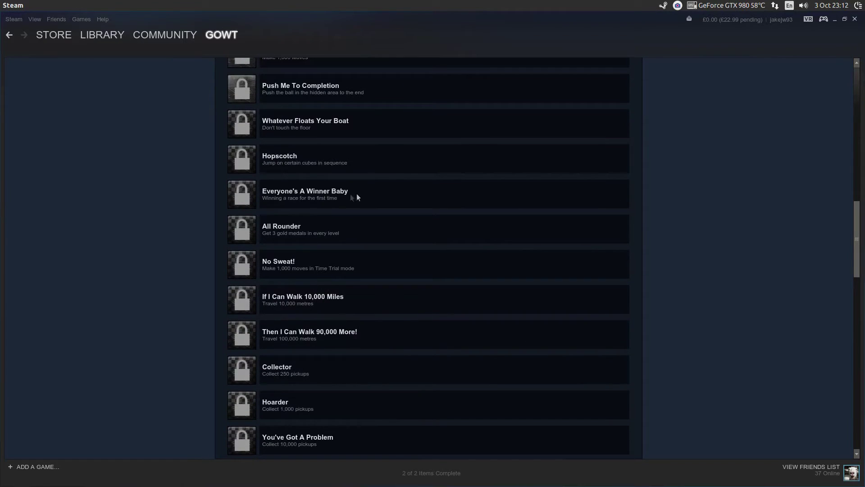
{"action": "scroll", "coordinate": [360, 196], "scroll_direction": "down", "scroll_amount": 4}
{"action": "scroll", "coordinate": [299, 246], "scroll_direction": "down", "scroll_amount": 5}
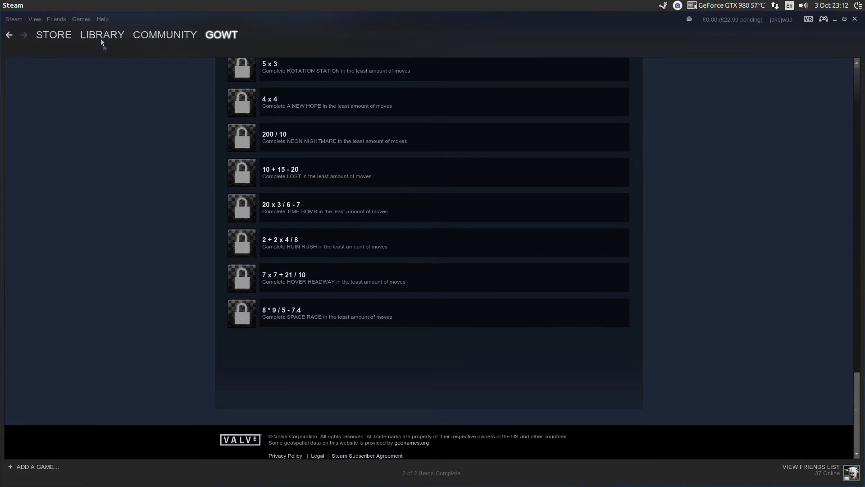
Step: Show Steam's installed library games to reach the Q.U.B.E. Director's Cut page
{"action": "left_click", "coordinate": [83, 21]}
{"action": "left_click", "coordinate": [84, 31]}
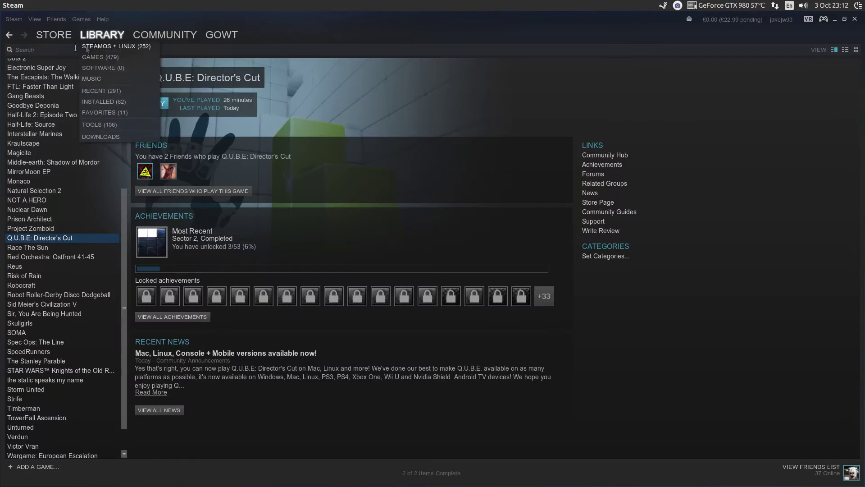